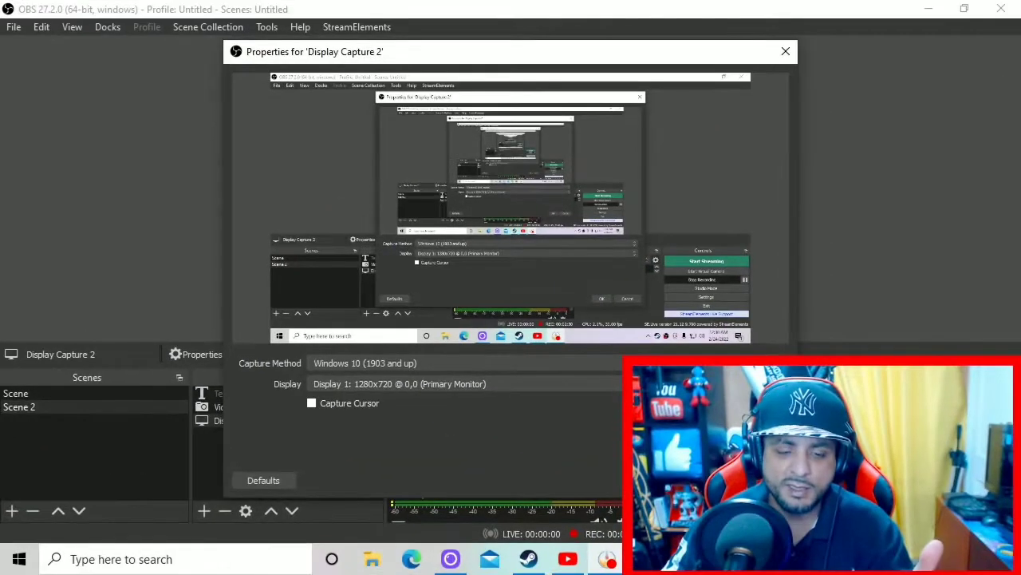
Step: Keep Display Capture 2 on Windows 10 (1903 and up), enable Capture Cursor, and confirm
left_click(463, 363)
left_click(463, 393)
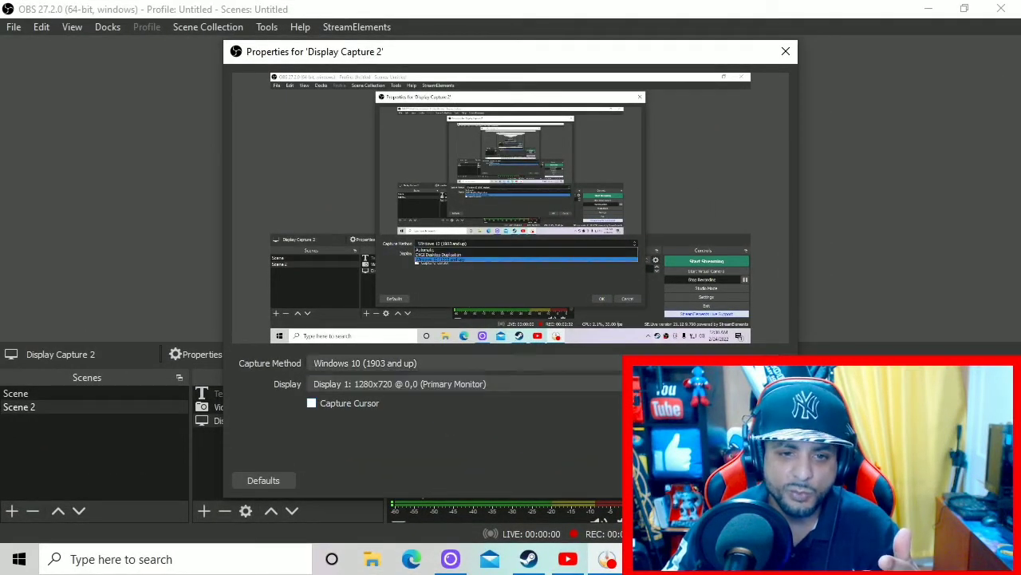
key("Return")
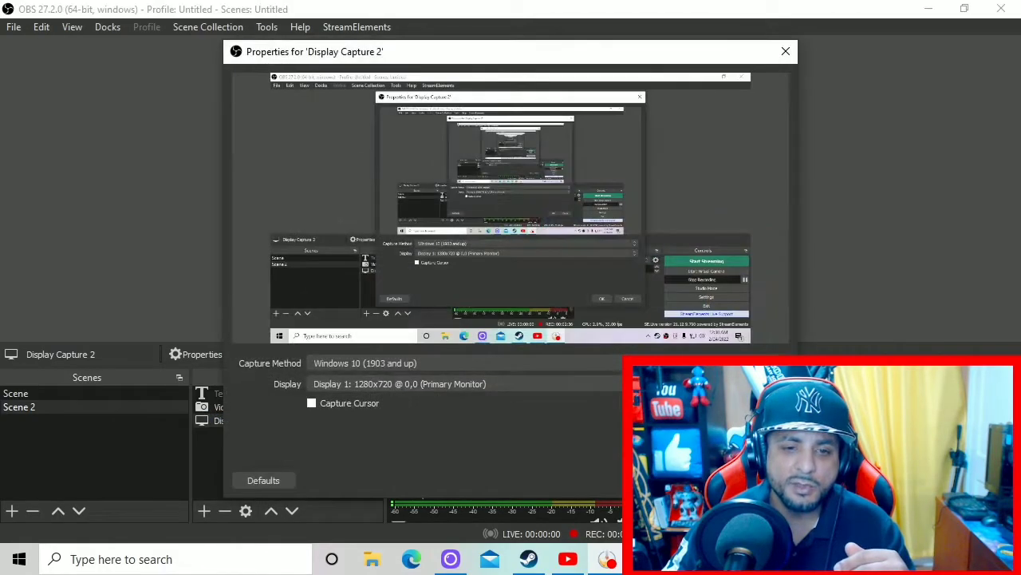
left_click(311, 403)
left_click(706, 480)
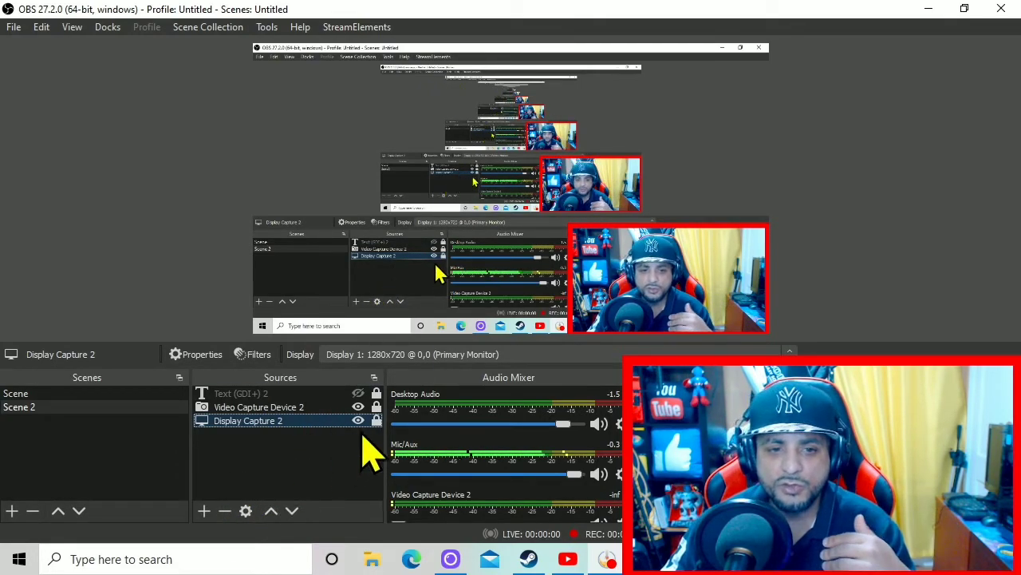
Step: Clear the source selection, browse the add-source list without adding anything, and toggle the webcam lock
left_click(376, 409)
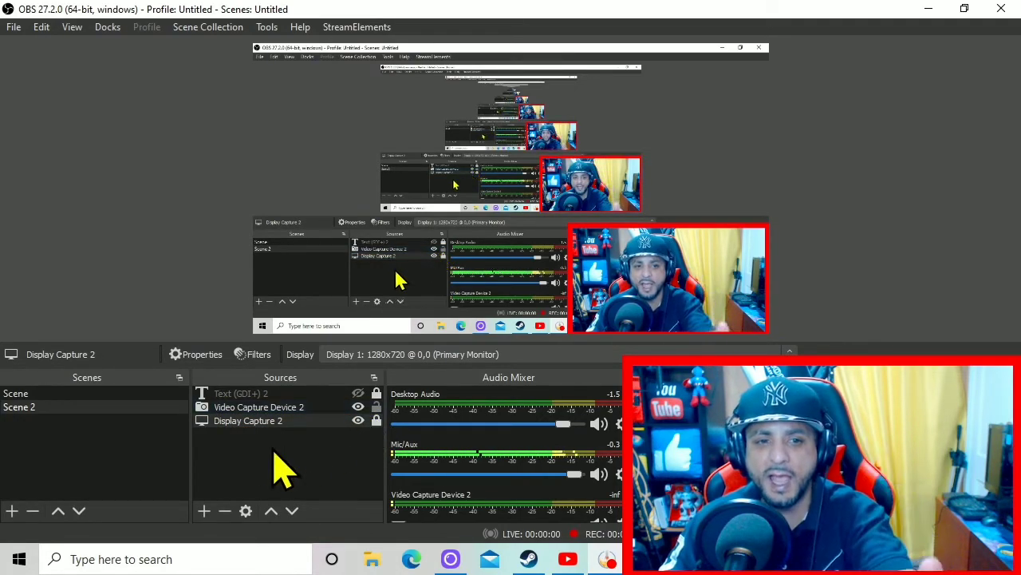
left_click(204, 510)
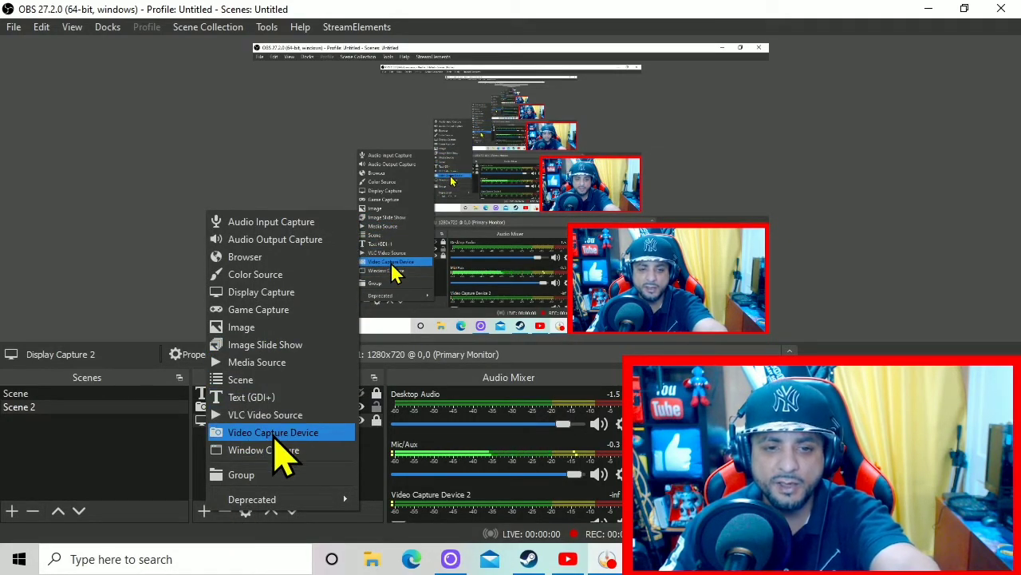
left_click(157, 436)
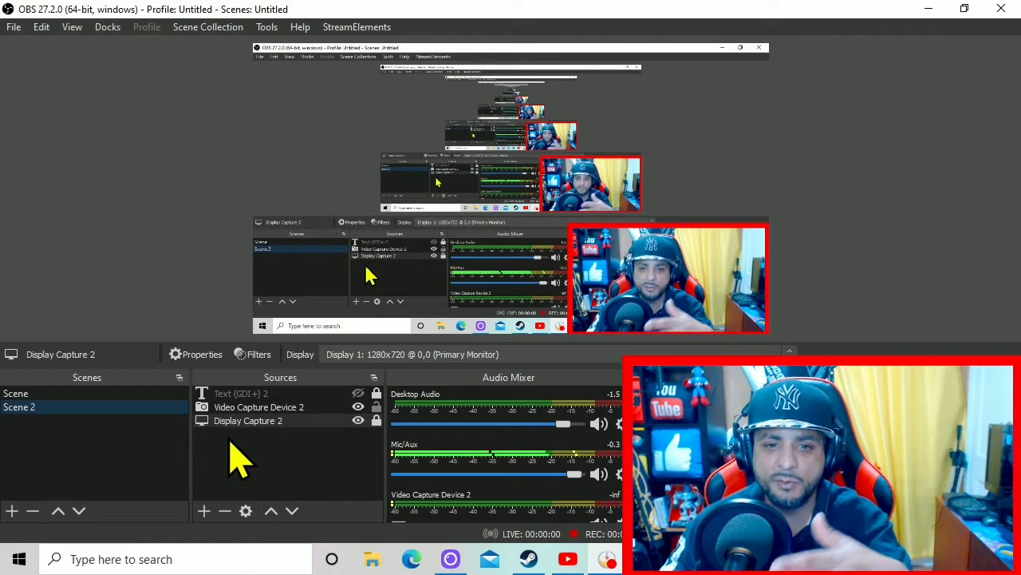
left_click(376, 409)
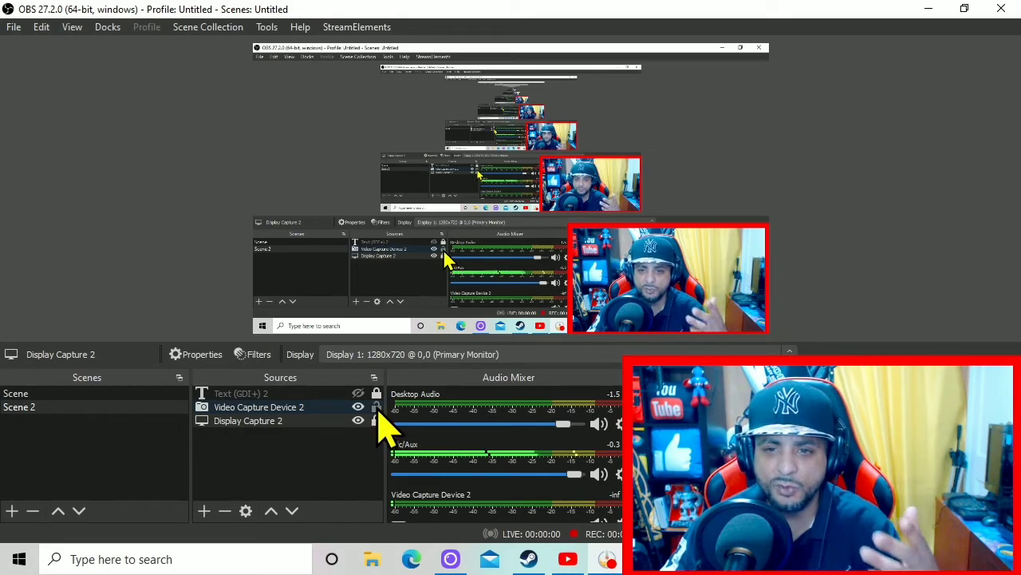
Step: Move the Video Capture Device 2 overlay up and slightly left, then shrink it from its bottom-left corner
left_click(676, 284)
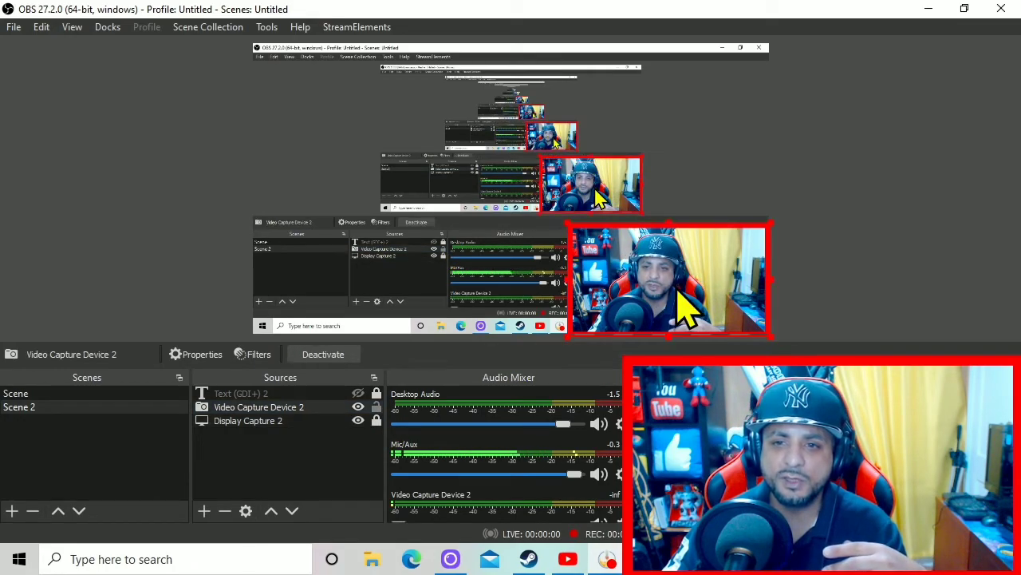
left_click_drag(673, 279, 672, 217)
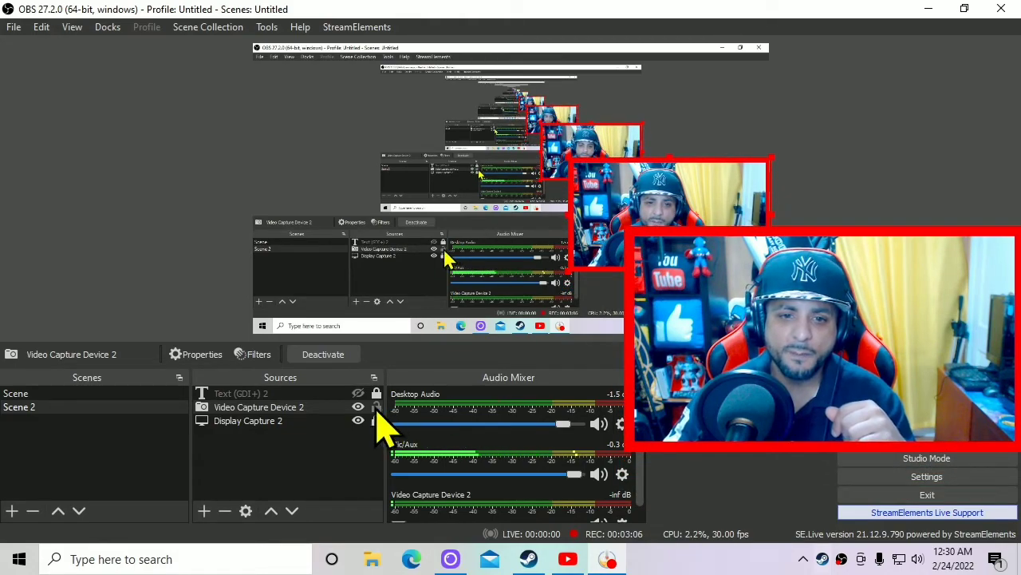
key("Up")
key("Up")
key("Up")
key("Up")
key("Up")
key("Up")
key("Up")
key("Up")
key("Up")
key("Up")
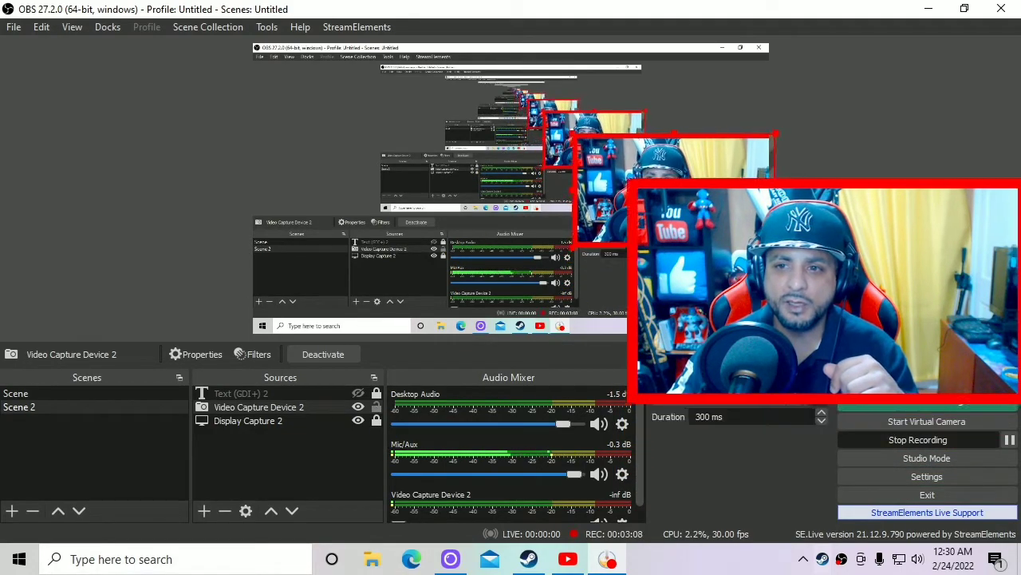
key("Up")
key("Up")
key("Up")
key("Left")
key("Left")
key("Left")
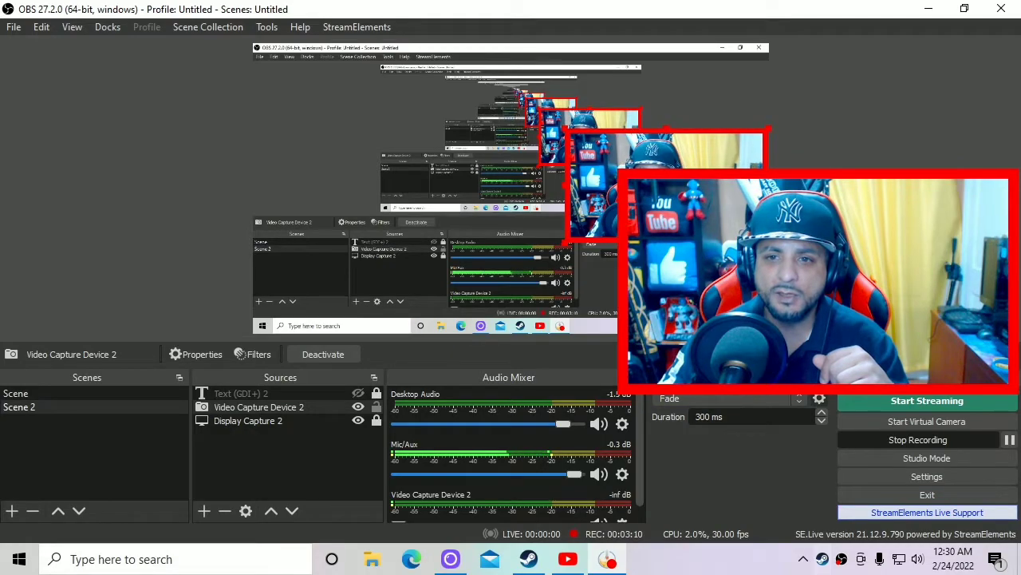
left_click_drag(562, 239, 597, 225)
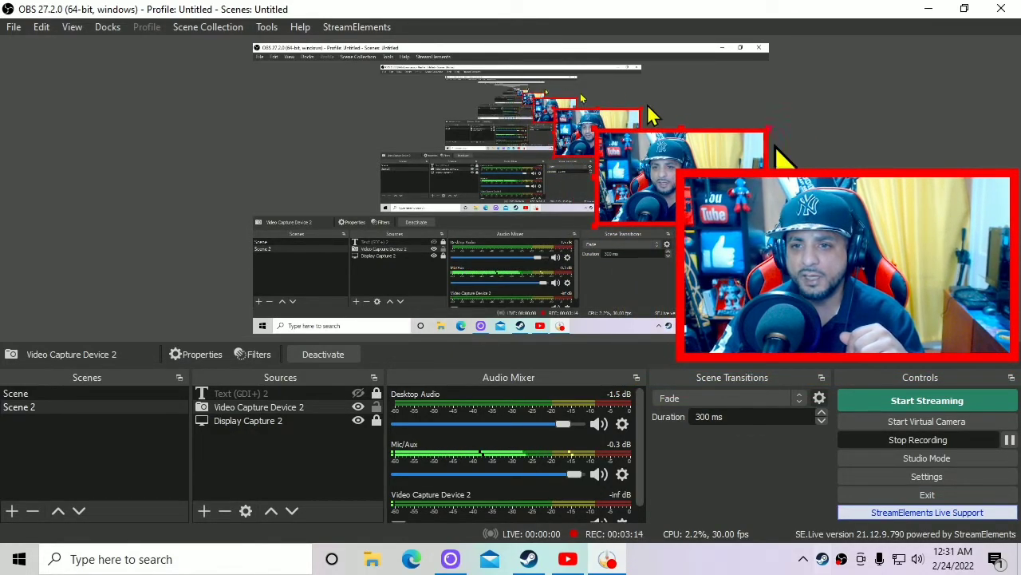
left_click(586, 176)
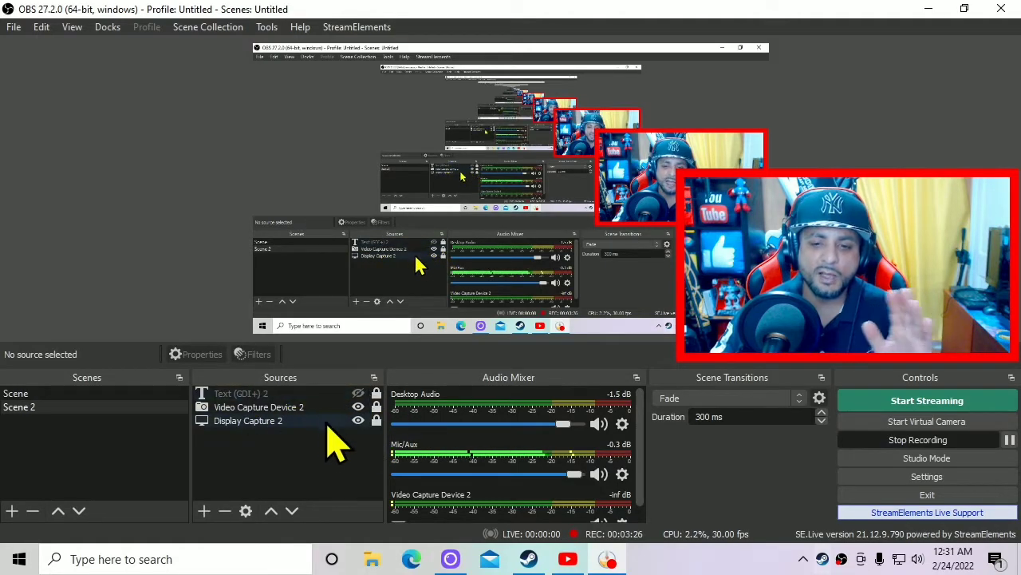
mouse_move(569, 558)
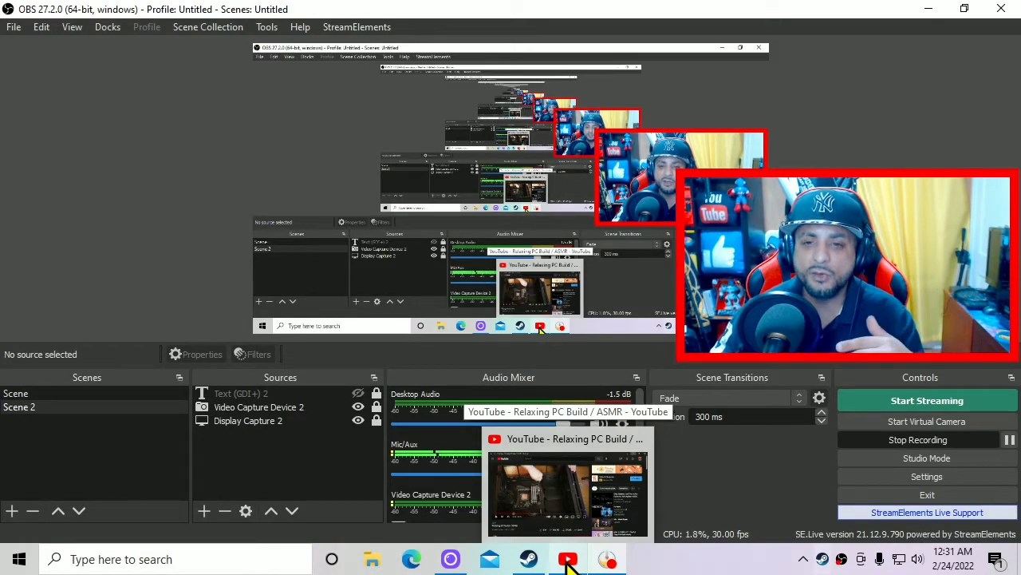
Step: Confirm Display Capture 2 stays on Windows 10 (1903 and up), then bring the YouTube browser forward
double_click(311, 421)
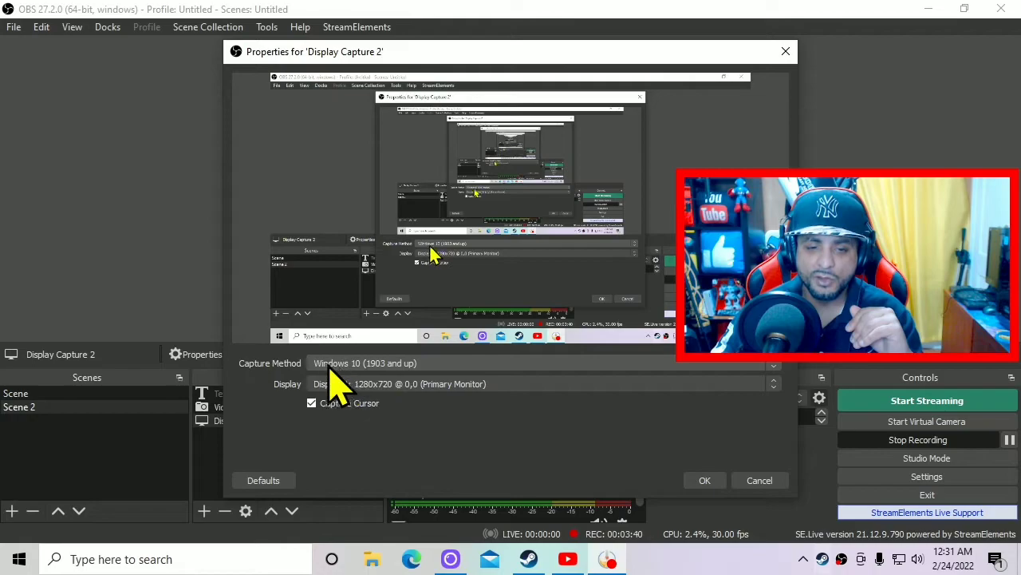
left_click(423, 367)
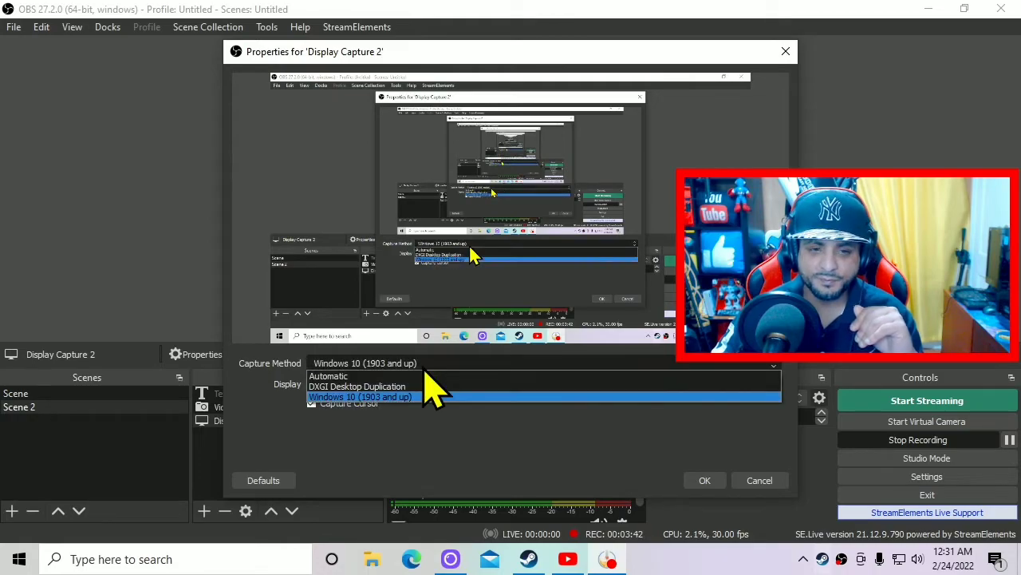
left_click(706, 482)
left_click(706, 481)
left_click(568, 559)
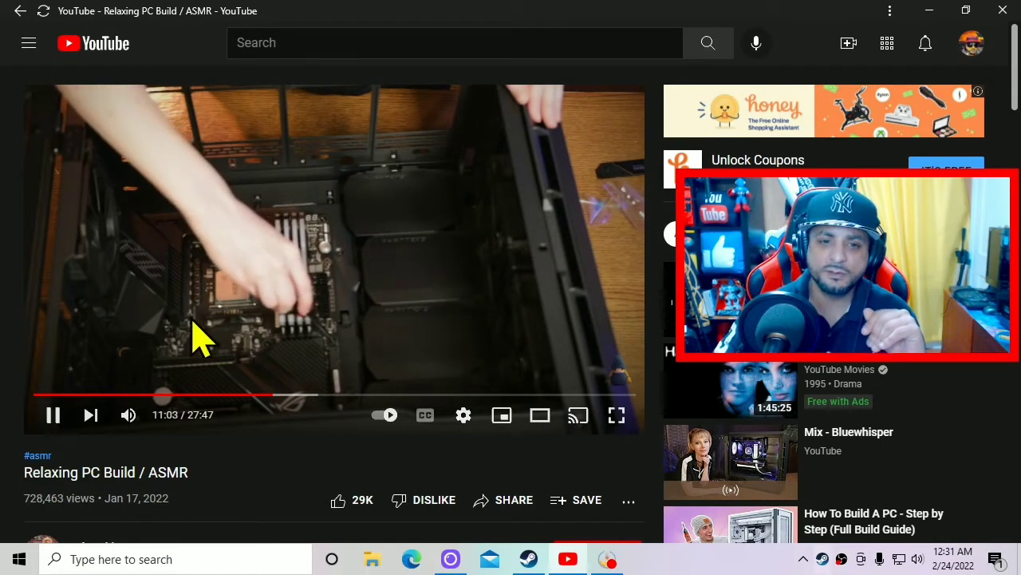
Step: Watch Relaxing PC Build / ASMR full screen, pause at 11:11, exit full screen, and minimize the browser
left_click(617, 415)
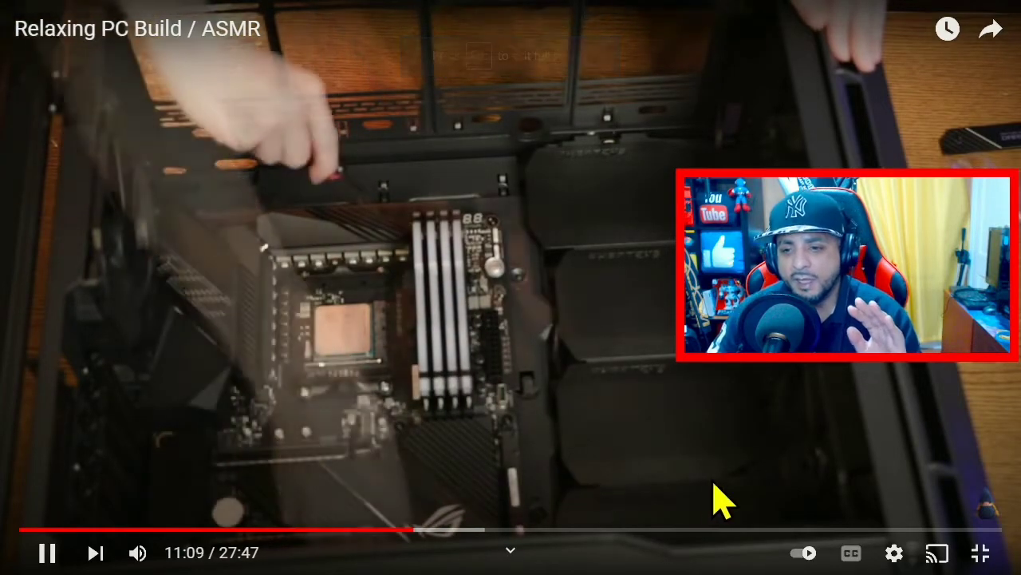
left_click(41, 559)
left_click(984, 556)
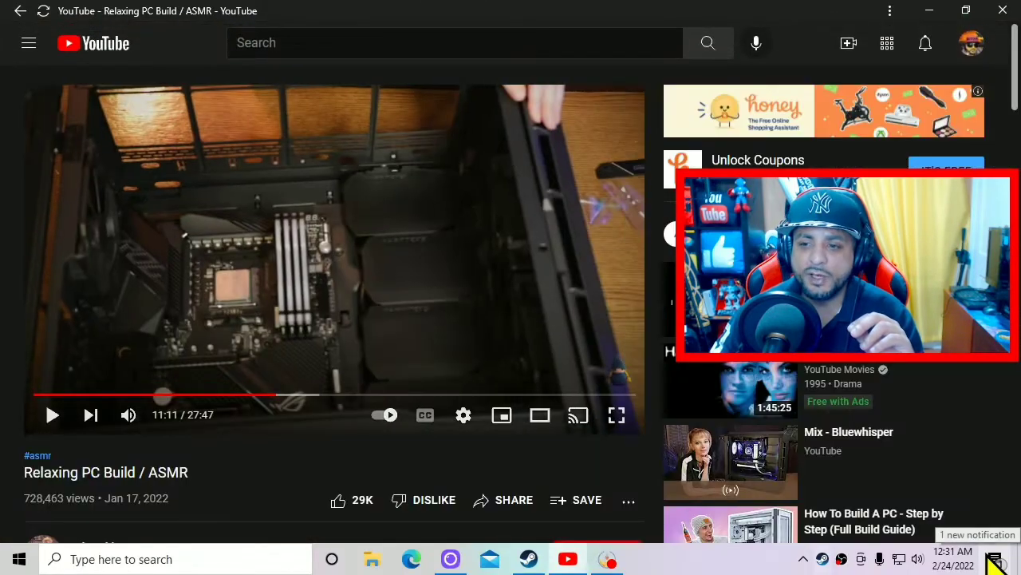
left_click(928, 10)
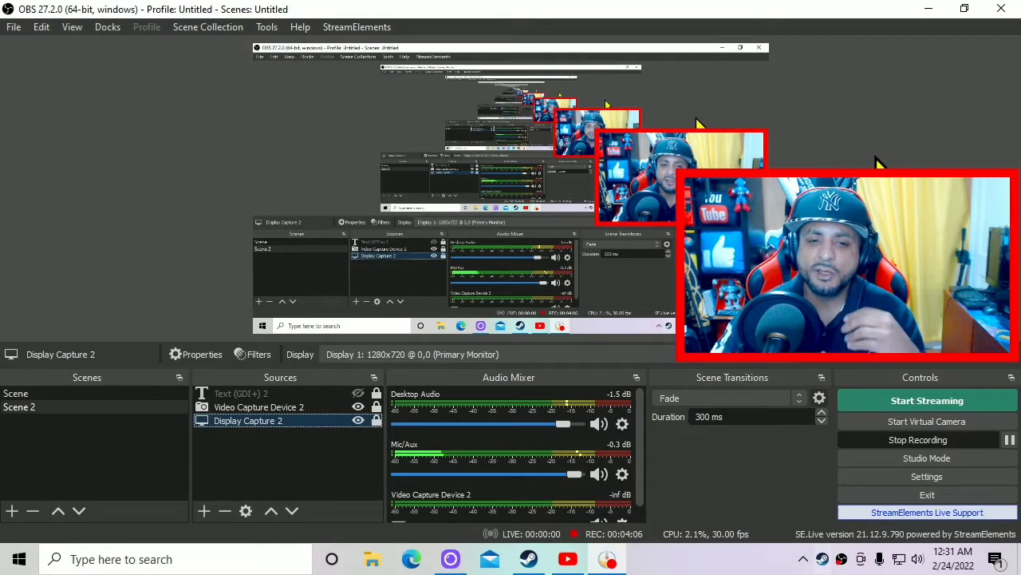
Step: Set Display Capture 2's capture method to DXGI Desktop Duplication and apply it
double_click(307, 427)
left_click(423, 366)
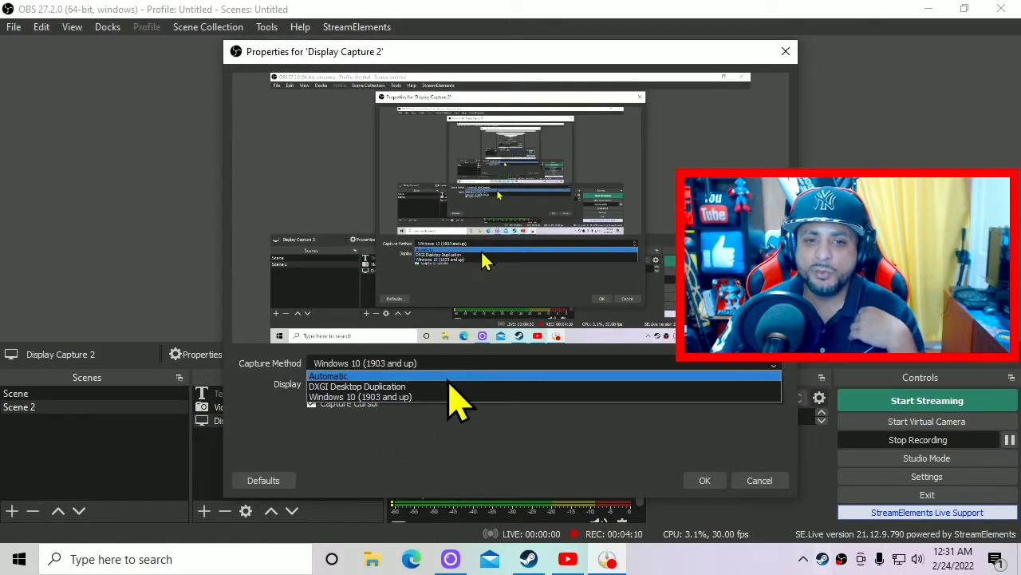
left_click(445, 386)
left_click(702, 480)
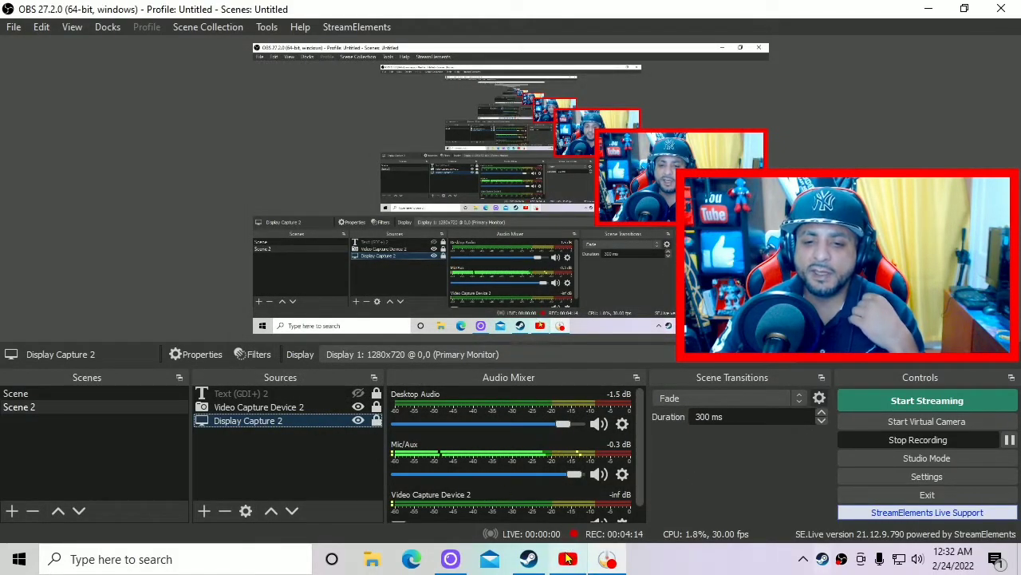
mouse_move(578, 560)
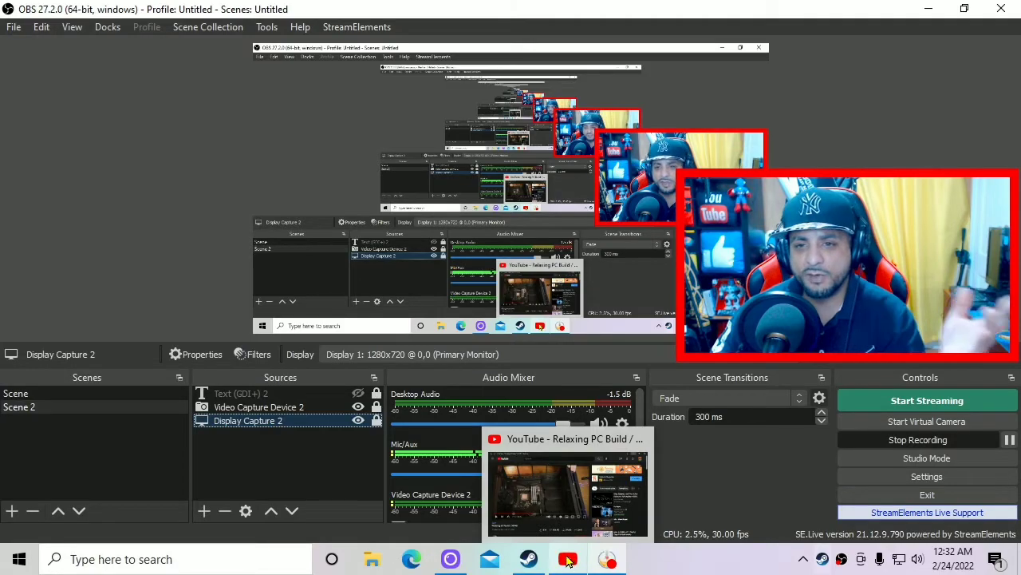
Step: Replay Relaxing PC Build / ASMR full screen, pause it at 11:17, and exit full screen
left_click(569, 562)
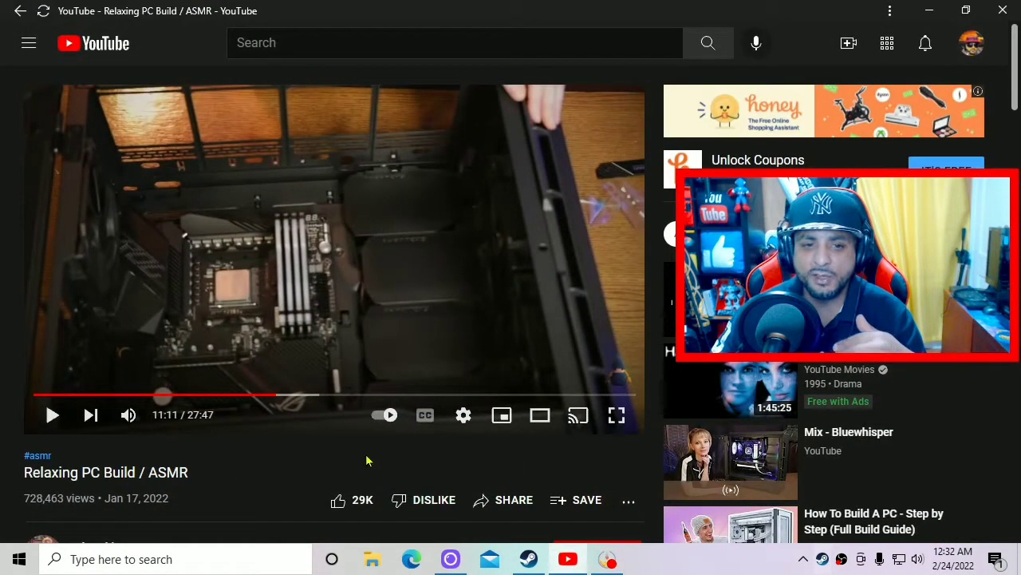
left_click(52, 414)
left_click(616, 414)
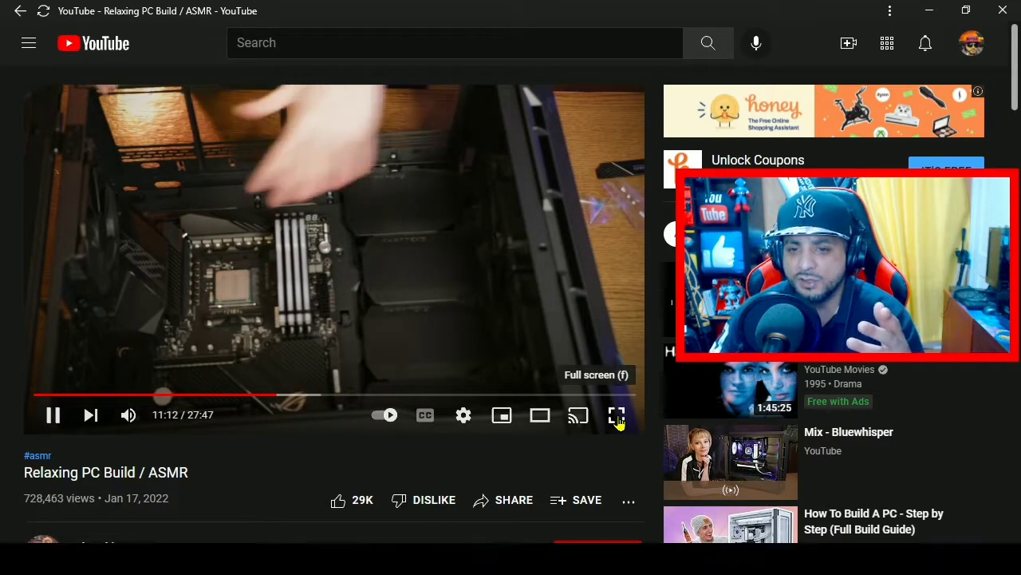
left_click(50, 551)
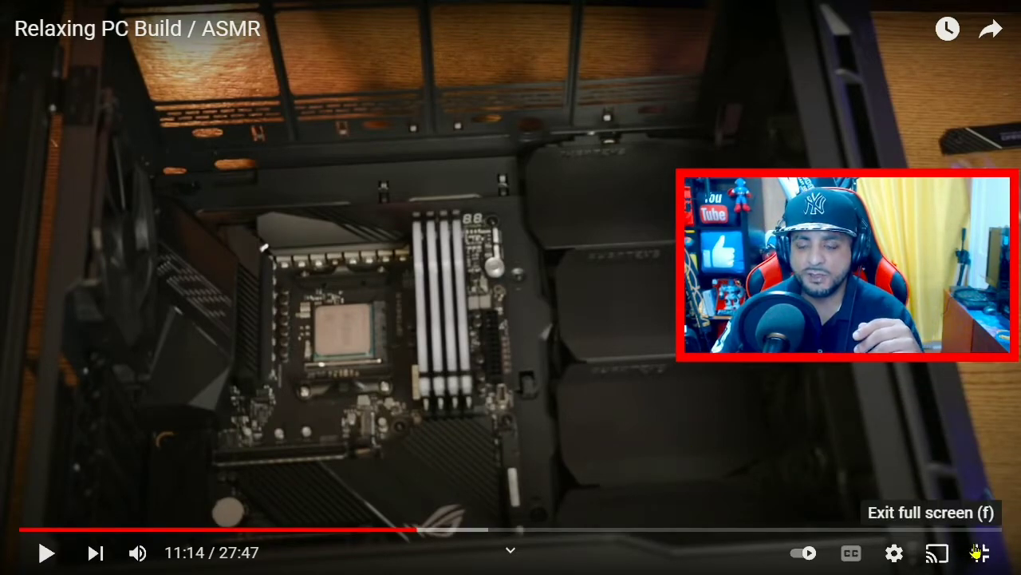
left_click(486, 407)
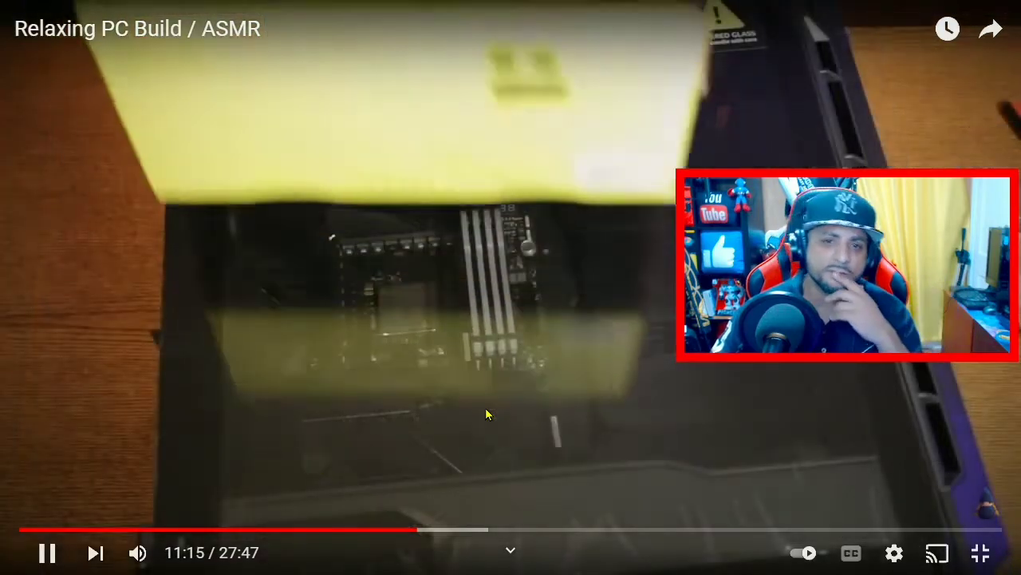
left_click(483, 409)
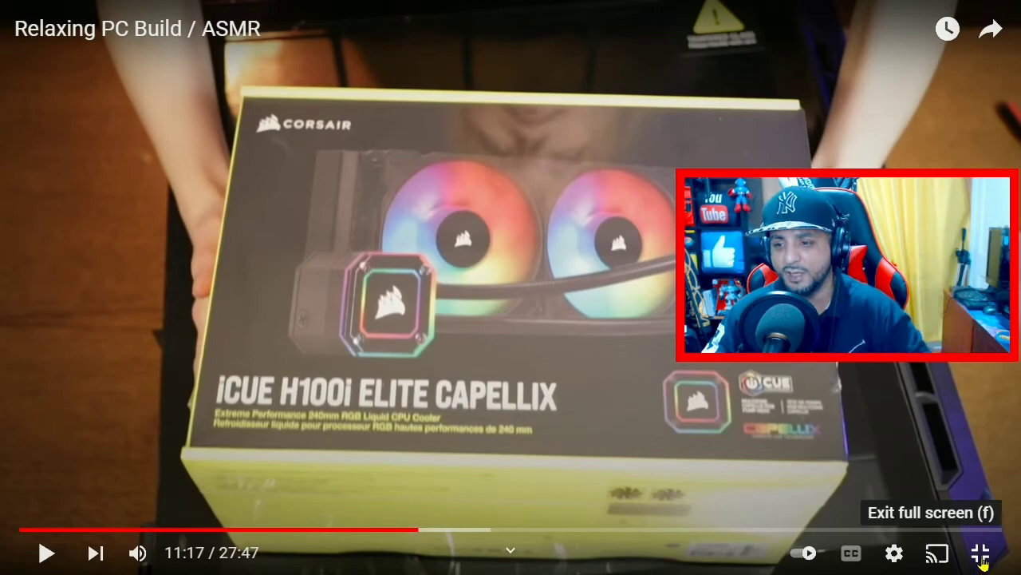
left_click(980, 552)
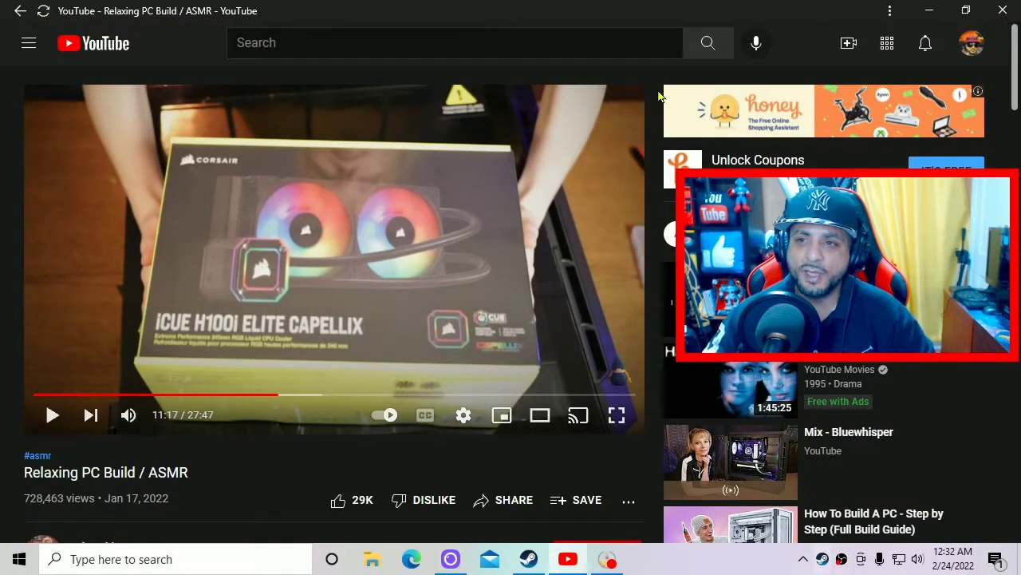
Step: Close the YouTube browser window to return to OBS
left_click(1003, 10)
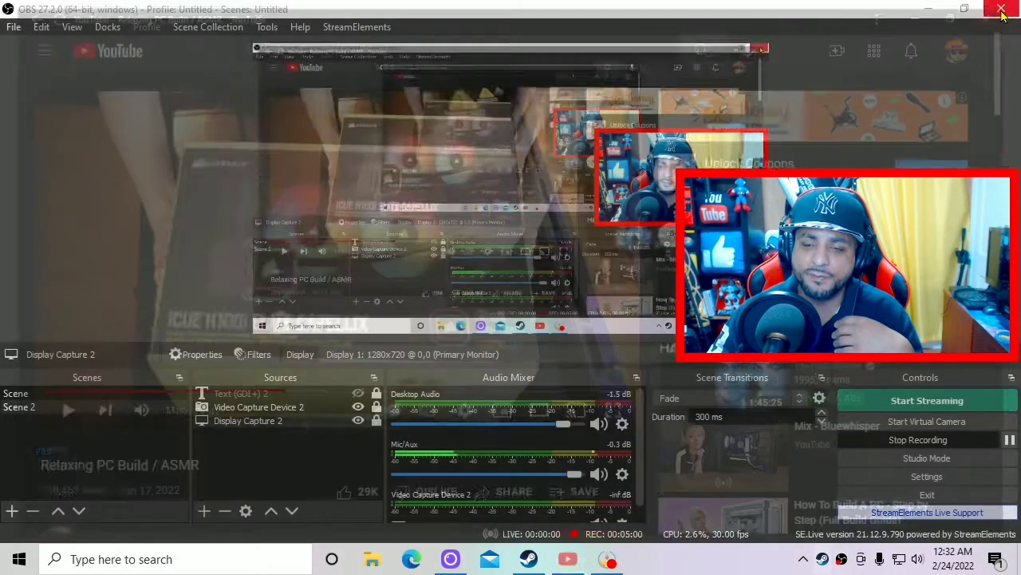